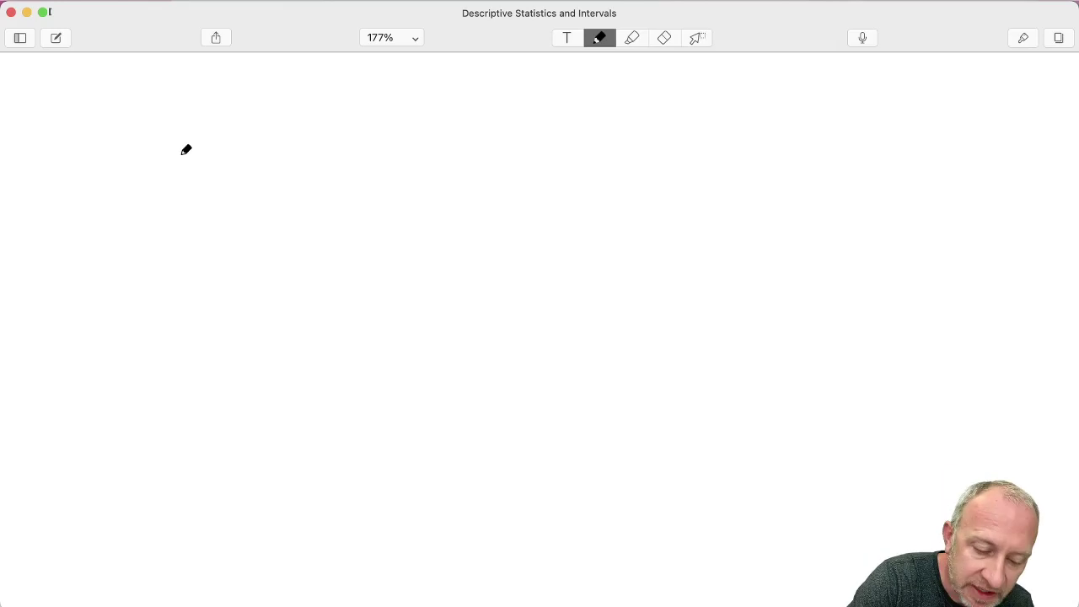
Step: Handwrite the heading 'MS Excel' at the top left of the Notability note
{"action": "left_click_drag", "start_coordinate": [179, 164], "coordinate": [238, 157]}
{"action": "left_click_drag", "start_coordinate": [270, 108], "coordinate": [253, 155]}
{"action": "mouse_move", "coordinate": [337, 106]}
{"action": "left_mouse_down"}
{"action": "mouse_move", "coordinate": [339, 152]}
{"action": "mouse_move", "coordinate": [363, 101]}
{"action": "left_mouse_up"}
{"action": "mouse_move", "coordinate": [344, 127]}
{"action": "left_mouse_down"}
{"action": "mouse_move", "coordinate": [367, 123]}
{"action": "mouse_move", "coordinate": [391, 145]}
{"action": "left_mouse_up"}
{"action": "mouse_move", "coordinate": [403, 124]}
{"action": "left_mouse_down"}
{"action": "mouse_move", "coordinate": [381, 145]}
{"action": "mouse_move", "coordinate": [418, 148]}
{"action": "left_mouse_up"}
{"action": "mouse_move", "coordinate": [427, 138]}
{"action": "left_mouse_down"}
{"action": "mouse_move", "coordinate": [435, 125]}
{"action": "mouse_move", "coordinate": [448, 145]}
{"action": "left_mouse_up"}
{"action": "left_click_drag", "start_coordinate": [474, 89], "coordinate": [463, 145]}
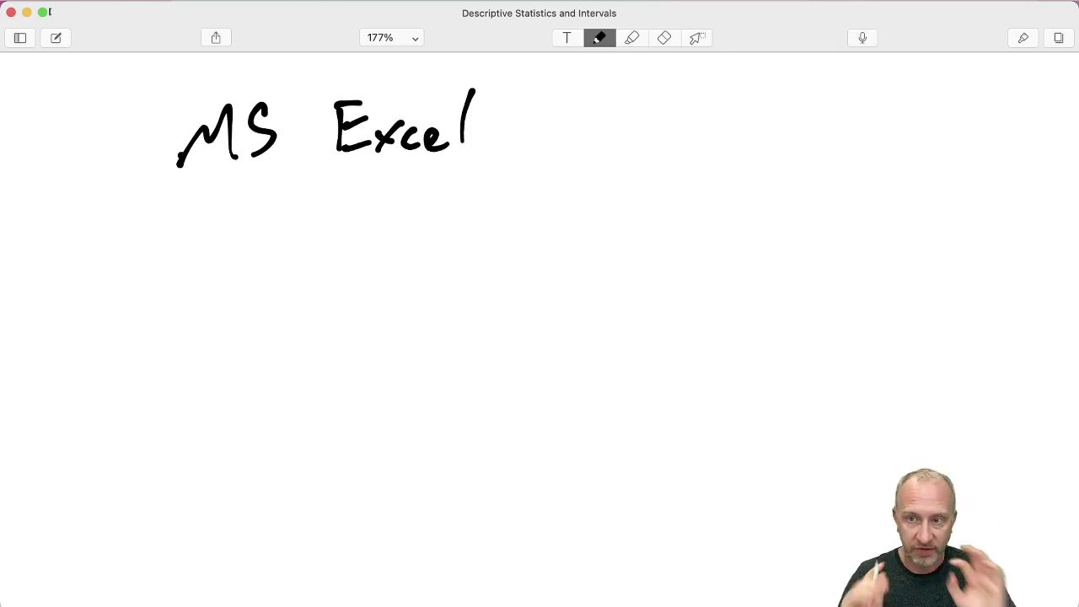
Step: Draw an arrow down from MS Excel and handwrite 'Data Analysis' beside it
{"action": "left_click_drag", "start_coordinate": [250, 185], "coordinate": [303, 278]}
{"action": "left_click_drag", "start_coordinate": [365, 221], "coordinate": [375, 272]}
{"action": "left_click_drag", "start_coordinate": [425, 257], "coordinate": [418, 274]}
{"action": "mouse_move", "coordinate": [443, 206]}
{"action": "left_mouse_down"}
{"action": "mouse_move", "coordinate": [445, 272]}
{"action": "mouse_move", "coordinate": [459, 240]}
{"action": "left_mouse_up"}
{"action": "mouse_move", "coordinate": [463, 257]}
{"action": "left_mouse_down"}
{"action": "mouse_move", "coordinate": [485, 271]}
{"action": "mouse_move", "coordinate": [550, 271]}
{"action": "left_mouse_up"}
{"action": "mouse_move", "coordinate": [525, 252]}
{"action": "left_mouse_down"}
{"action": "mouse_move", "coordinate": [546, 244]}
{"action": "mouse_move", "coordinate": [600, 272]}
{"action": "left_mouse_up"}
{"action": "mouse_move", "coordinate": [617, 204]}
{"action": "left_mouse_down"}
{"action": "mouse_move", "coordinate": [615, 269]}
{"action": "mouse_move", "coordinate": [645, 256]}
{"action": "mouse_move", "coordinate": [619, 293]}
{"action": "left_mouse_up"}
{"action": "left_click_drag", "start_coordinate": [674, 250], "coordinate": [655, 268]}
{"action": "mouse_move", "coordinate": [683, 251]}
{"action": "left_mouse_down"}
{"action": "mouse_move", "coordinate": [689, 268]}
{"action": "mouse_move", "coordinate": [707, 270]}
{"action": "left_mouse_up"}
{"action": "left_click_drag", "start_coordinate": [708, 241], "coordinate": [710, 271]}
Step: Draw a second arrow below Data Analysis and handwrite 'Add-in' after it
{"action": "mouse_move", "coordinate": [580, 308]}
{"action": "left_mouse_down"}
{"action": "mouse_move", "coordinate": [579, 322]}
{"action": "mouse_move", "coordinate": [624, 362]}
{"action": "left_mouse_up"}
{"action": "mouse_move", "coordinate": [613, 356]}
{"action": "left_mouse_down"}
{"action": "mouse_move", "coordinate": [645, 349]}
{"action": "mouse_move", "coordinate": [626, 376]}
{"action": "left_mouse_up"}
{"action": "mouse_move", "coordinate": [681, 364]}
{"action": "left_mouse_down"}
{"action": "mouse_move", "coordinate": [675, 374]}
{"action": "mouse_move", "coordinate": [713, 377]}
{"action": "left_mouse_up"}
{"action": "mouse_move", "coordinate": [688, 357]}
{"action": "left_mouse_down"}
{"action": "mouse_move", "coordinate": [712, 354]}
{"action": "mouse_move", "coordinate": [742, 371]}
{"action": "left_mouse_up"}
{"action": "mouse_move", "coordinate": [764, 297]}
{"action": "left_mouse_down"}
{"action": "mouse_move", "coordinate": [757, 371]}
{"action": "mouse_move", "coordinate": [776, 371]}
{"action": "left_mouse_up"}
{"action": "mouse_move", "coordinate": [801, 296]}
{"action": "left_mouse_down"}
{"action": "mouse_move", "coordinate": [792, 366]}
{"action": "mouse_move", "coordinate": [827, 354]}
{"action": "mouse_move", "coordinate": [853, 370]}
{"action": "left_mouse_up"}
{"action": "left_click_drag", "start_coordinate": [858, 324], "coordinate": [902, 371]}
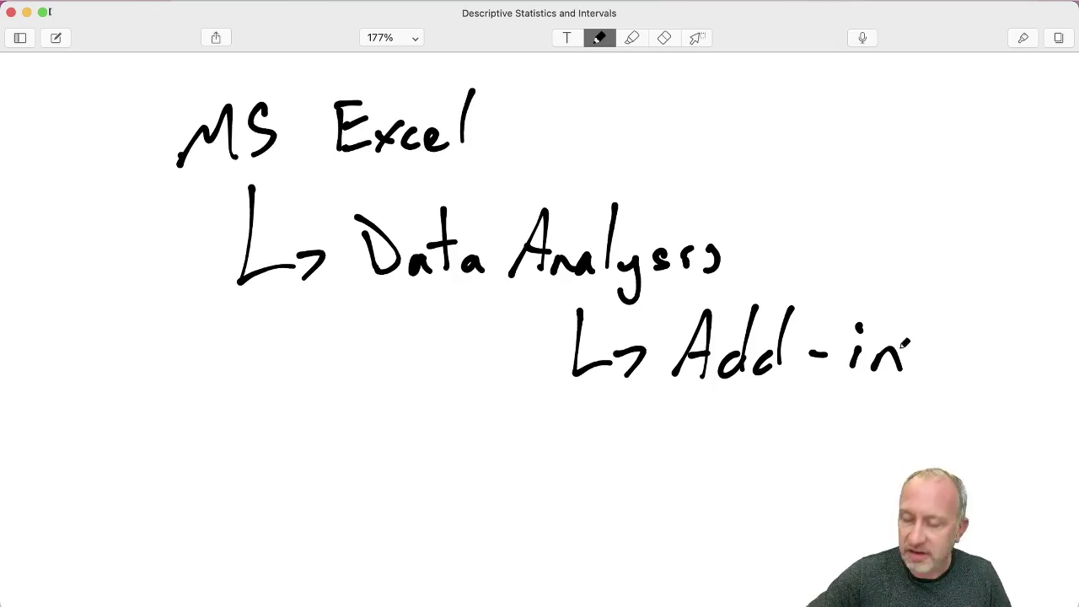
Step: Return to Excel's Book2 and tick Analysis ToolPak in Tools > Excel Add-ins, then confirm
{"action": "key", "text": "ctrl+Up"}
{"action": "left_click", "coordinate": [271, 183]}
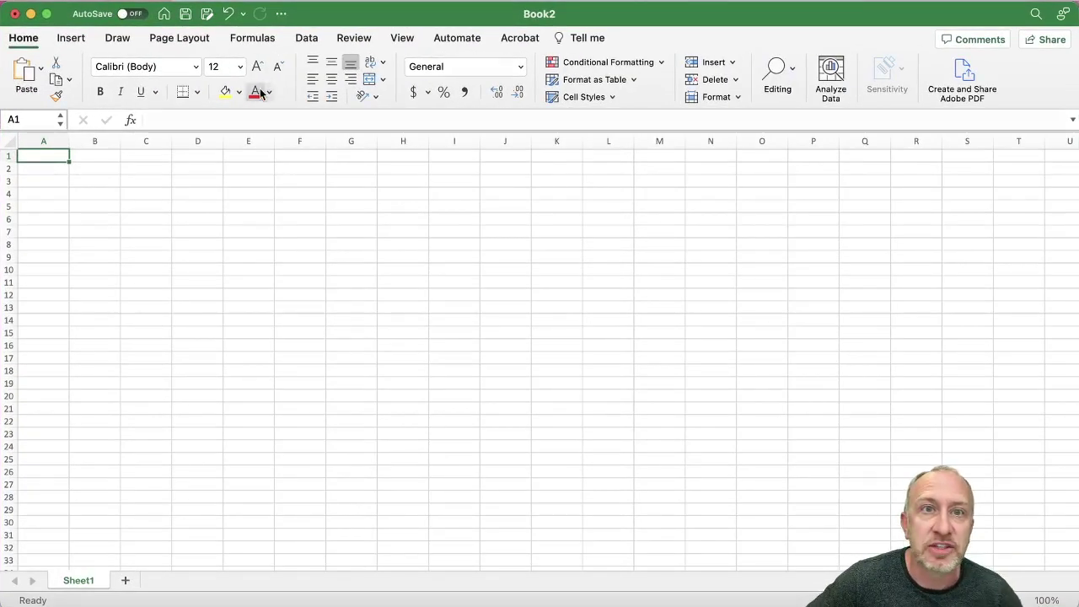
{"action": "left_click", "coordinate": [307, 0]}
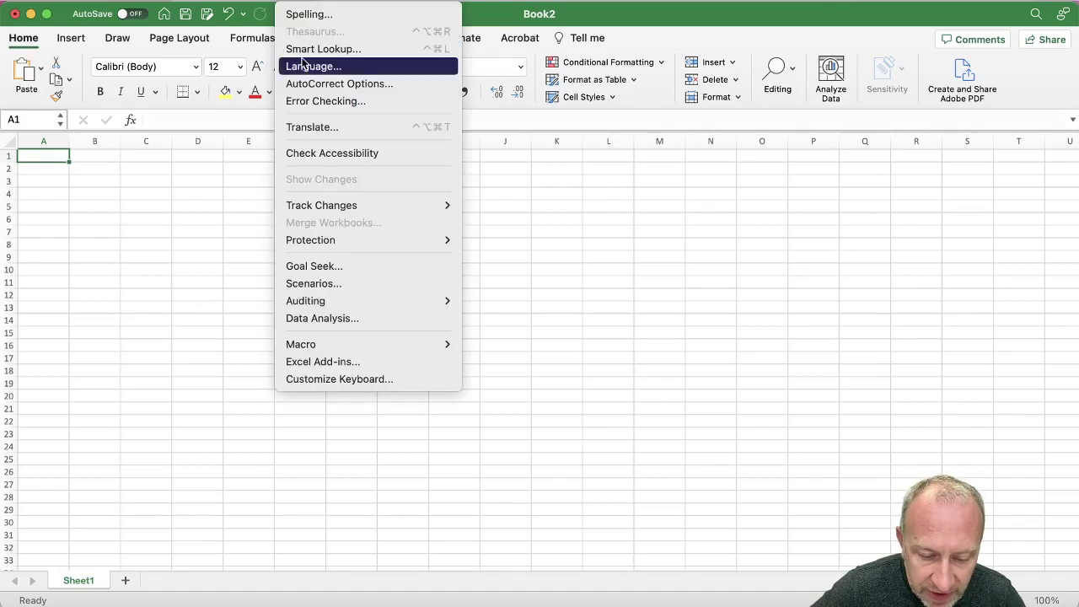
{"action": "left_click", "coordinate": [312, 363]}
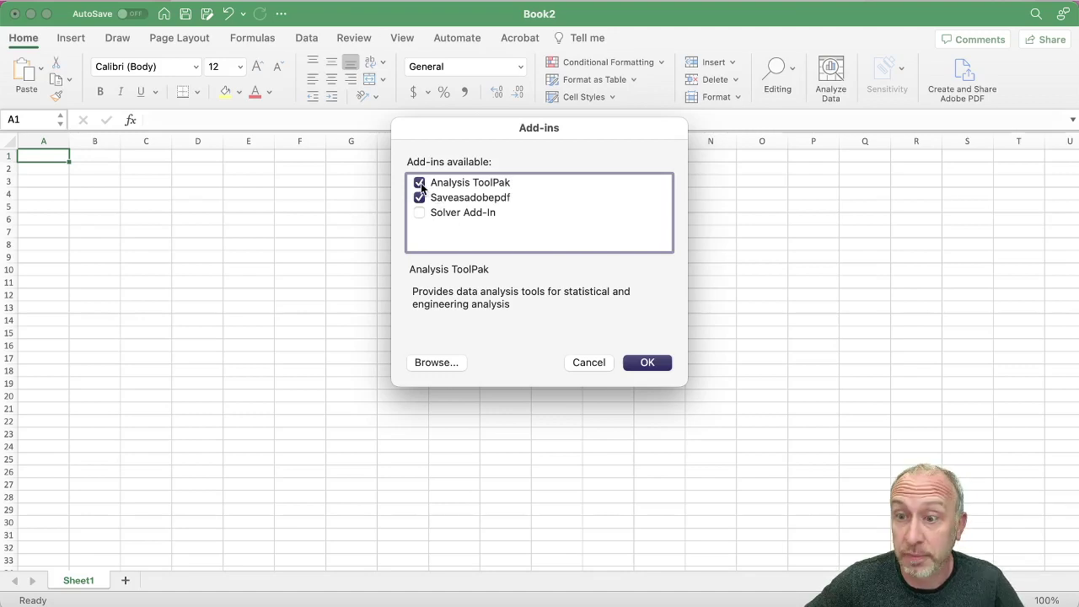
{"action": "left_click", "coordinate": [421, 187]}
{"action": "left_click", "coordinate": [421, 187]}
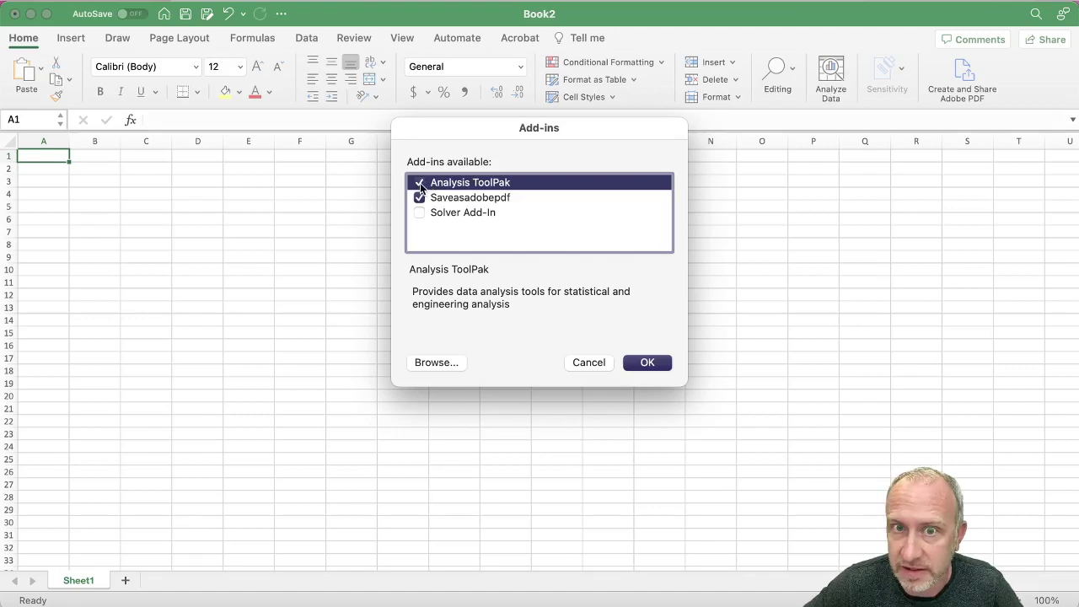
{"action": "left_click", "coordinate": [649, 362]}
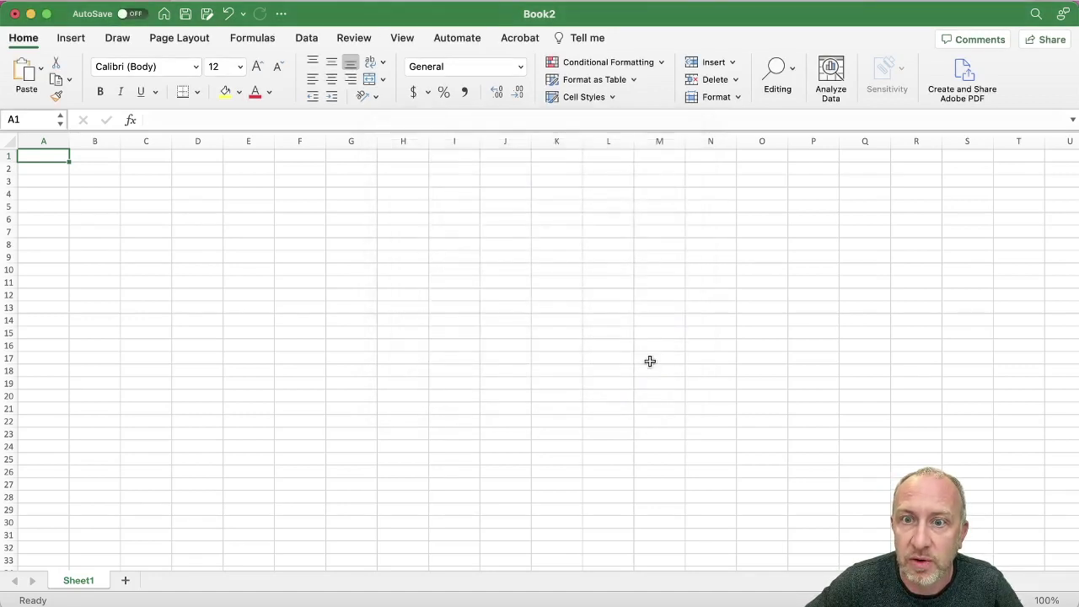
Step: Open Data > Data Analysis, browse the tools back to Descriptive Statistics, then cancel
{"action": "left_click", "coordinate": [304, 39]}
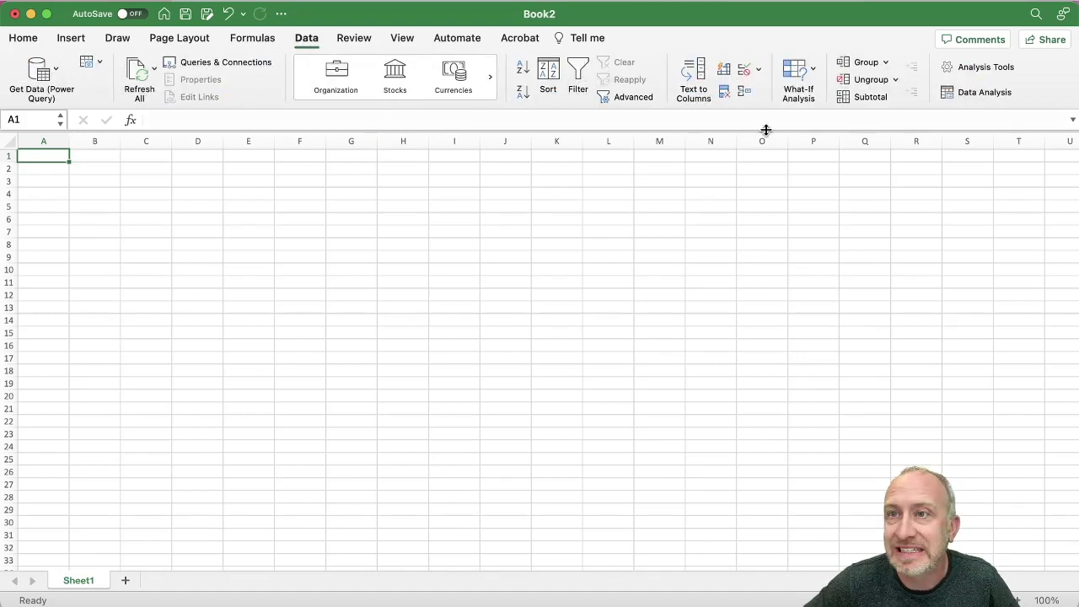
{"action": "left_click", "coordinate": [974, 93]}
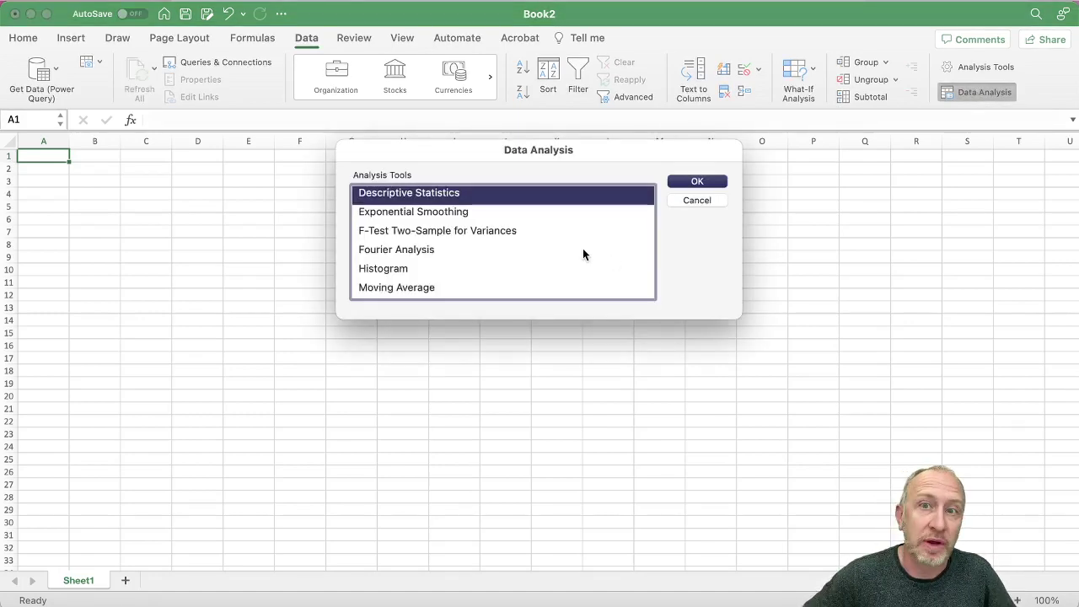
{"action": "scroll", "coordinate": [582, 252], "scroll_direction": "down", "scroll_amount": 3}
{"action": "scroll", "coordinate": [582, 253], "scroll_direction": "down", "scroll_amount": 2}
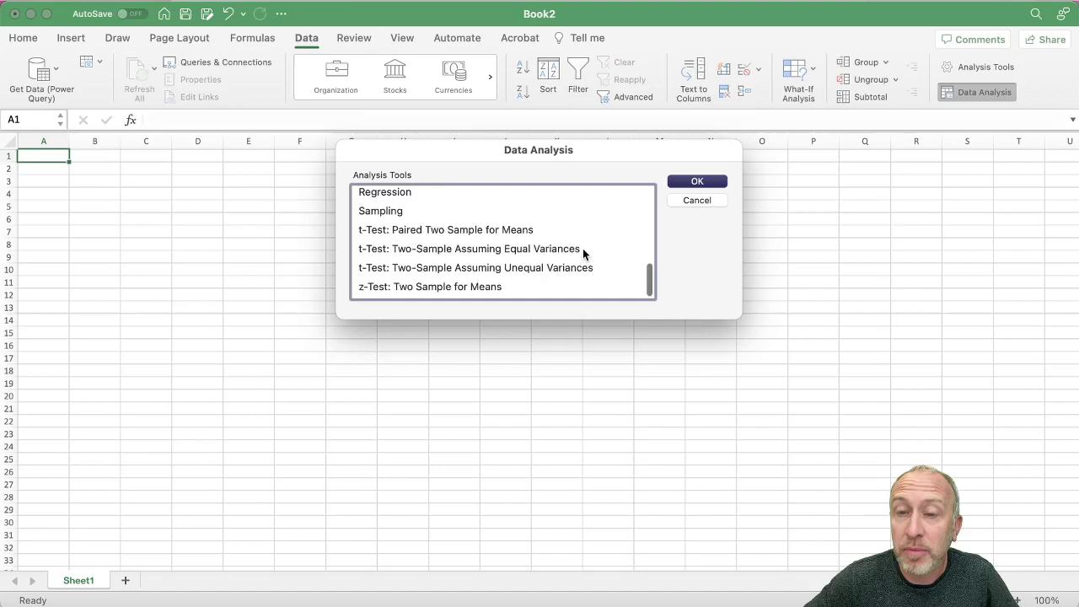
{"action": "key", "text": "d"}
{"action": "scroll", "coordinate": [583, 254], "scroll_direction": "up", "scroll_amount": 2}
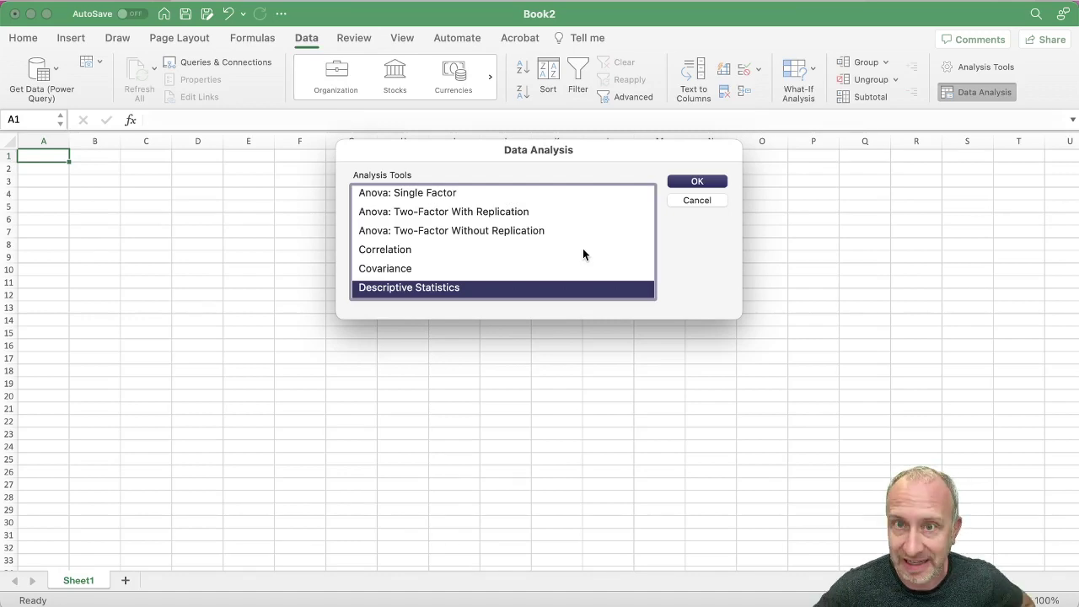
{"action": "left_click", "coordinate": [684, 201]}
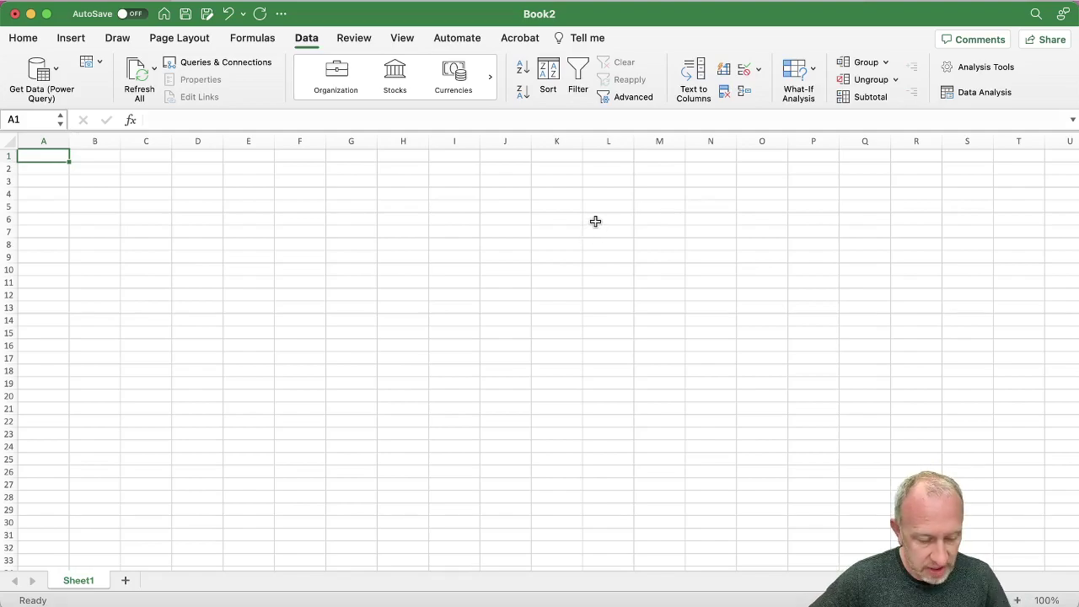
Step: Bring Safari forward and show the Windows steps for loading the Analysis ToolPak
{"action": "key", "text": "ctrl+Up"}
{"action": "left_click", "coordinate": [611, 439]}
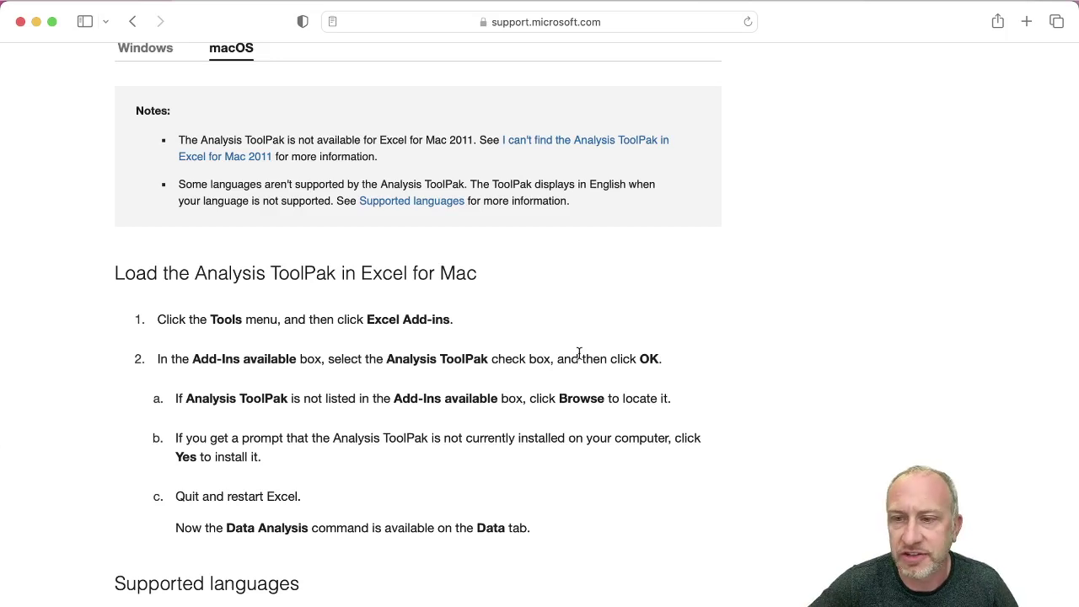
{"action": "scroll", "coordinate": [580, 353], "scroll_direction": "up", "scroll_amount": 1}
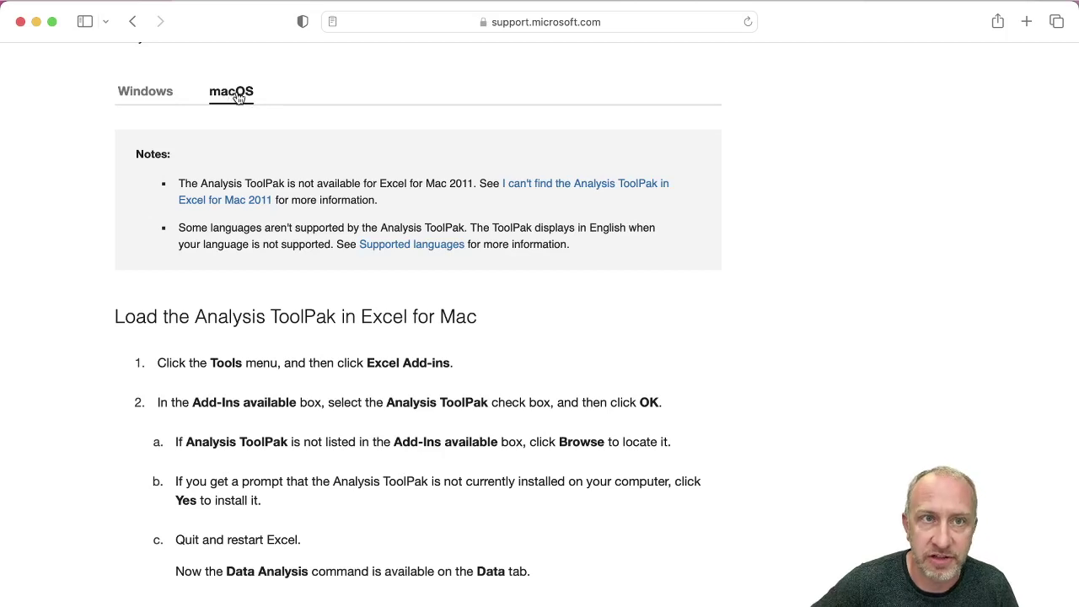
{"action": "left_click", "coordinate": [152, 94]}
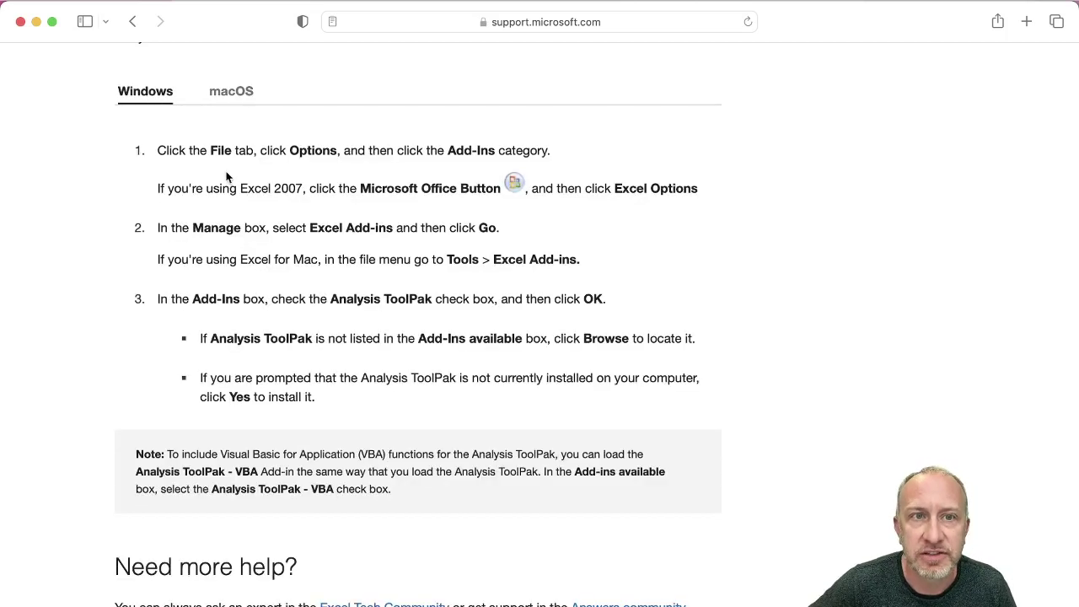
{"action": "scroll", "coordinate": [226, 177], "scroll_direction": "up", "scroll_amount": 1}
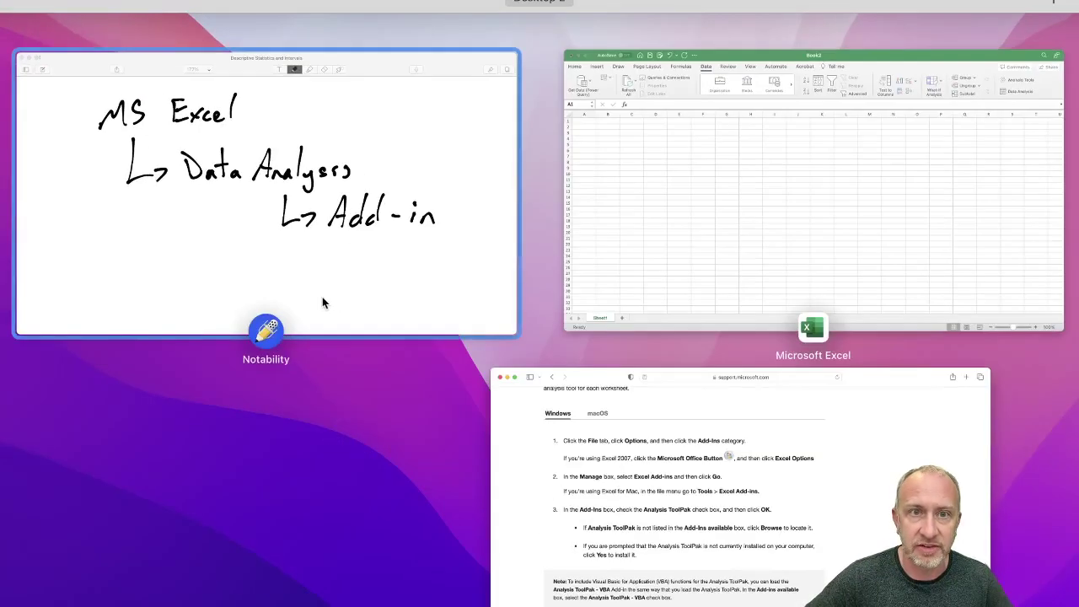
Step: Return to Excel's Book2 and reopen Data Analysis, scrolling to tools like Regression and Sampling
{"action": "left_click", "coordinate": [657, 217]}
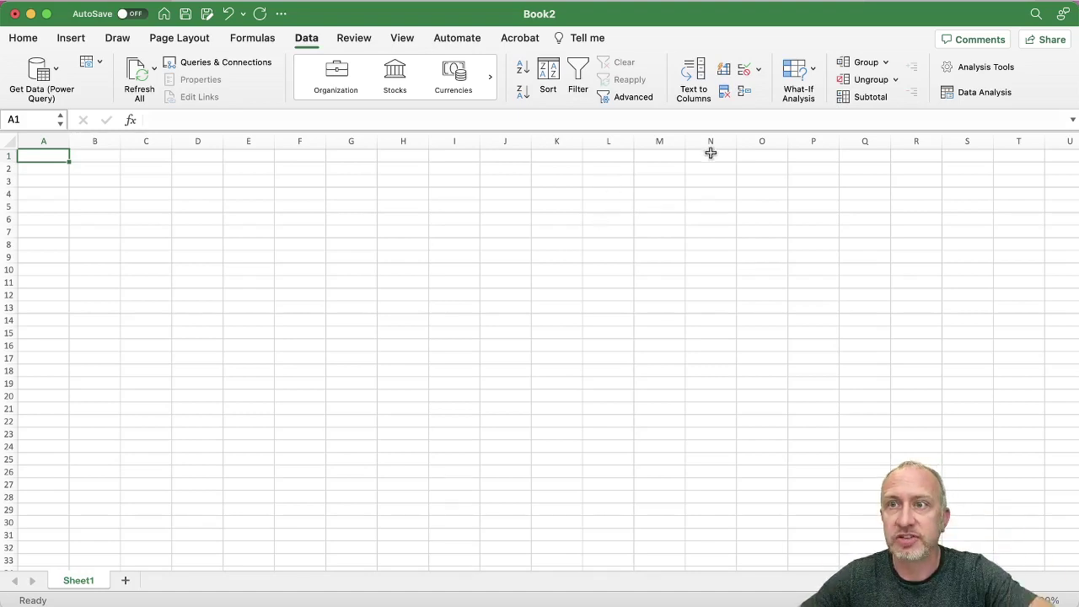
{"action": "left_click", "coordinate": [982, 92]}
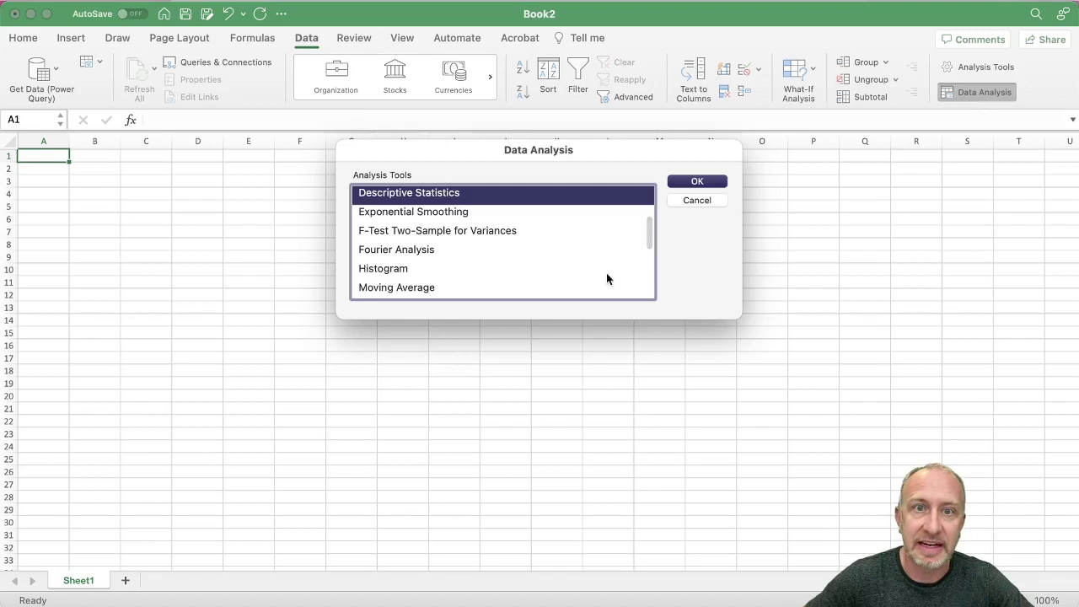
{"action": "scroll", "coordinate": [574, 286], "scroll_direction": "down", "scroll_amount": 3}
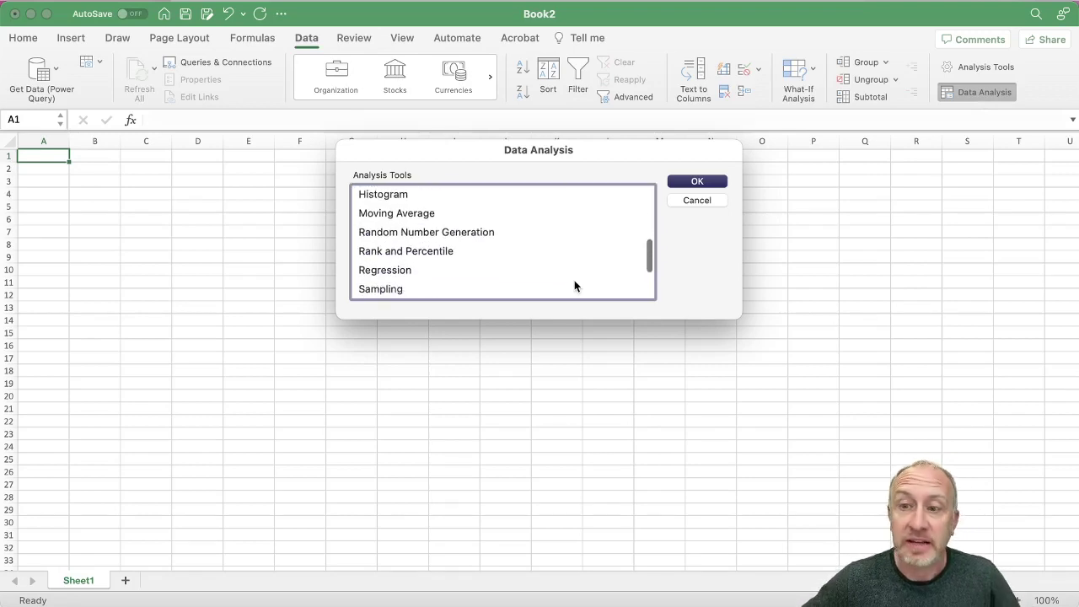